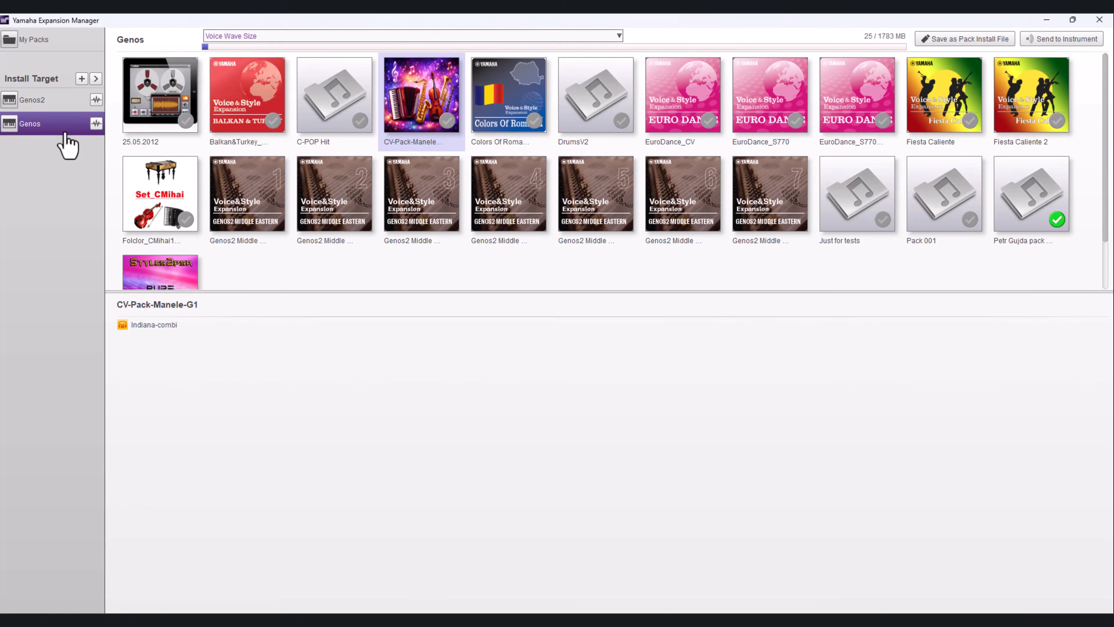
Check whether the Indiana-combi drum kit in CV-Pack-Manele-G1 can be installed on the Genos target
left_click(132, 328)
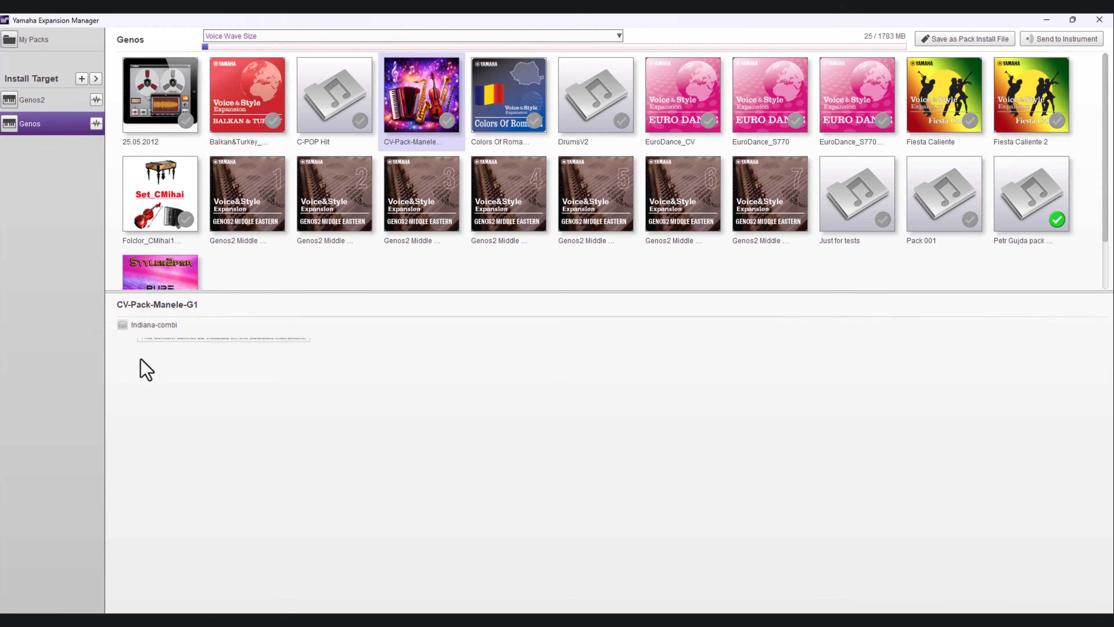
mouse_move(124, 332)
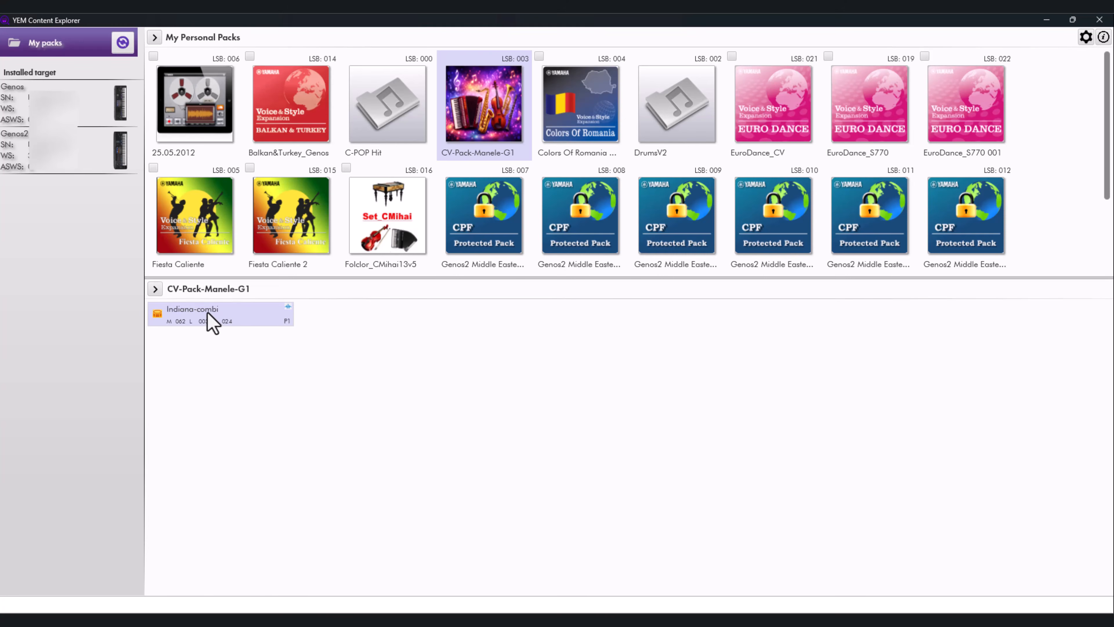
Switch to YEM Content Explorer and open the Indiana-combi kit of CV-Pack-Manele-G1 in the Drums Viewer, showing its lowest octaves
right_click(258, 319)
left_click(294, 330)
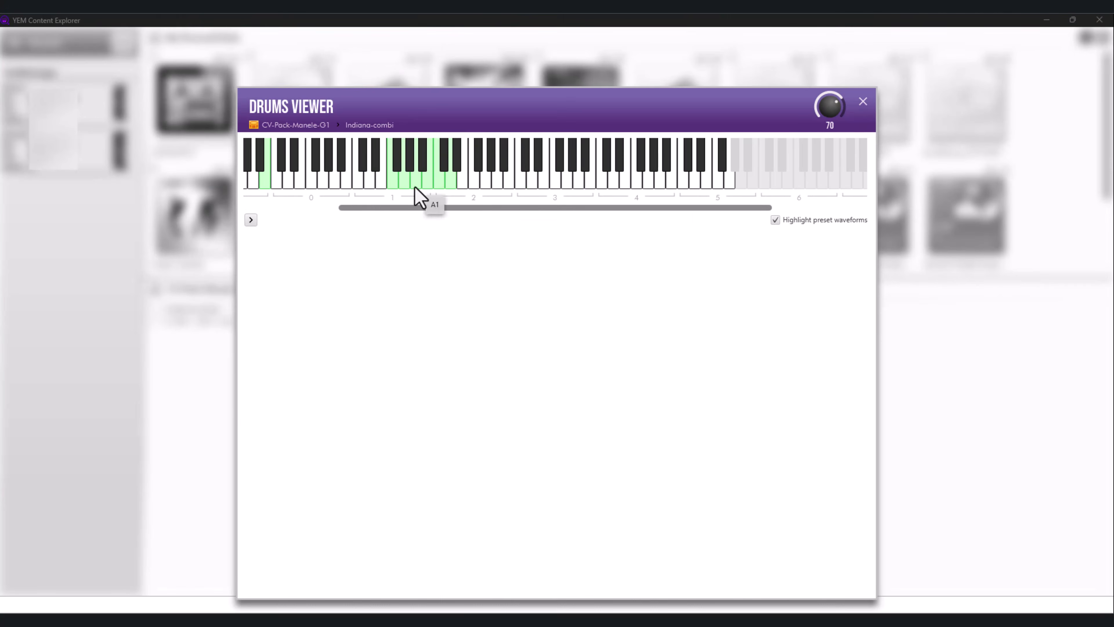
left_click_drag(429, 210, 361, 221)
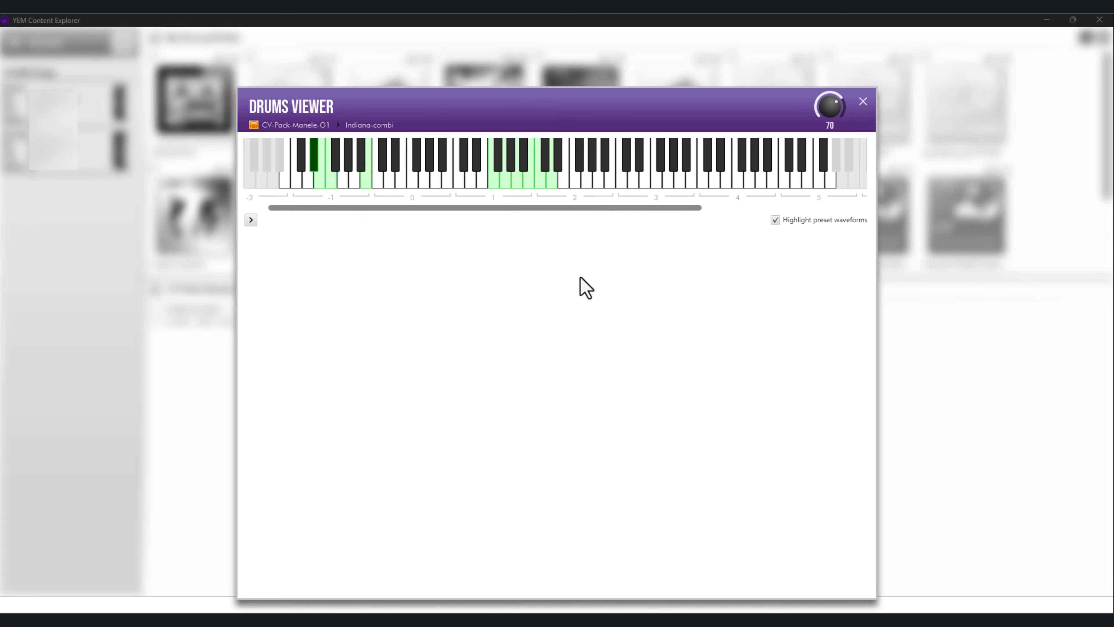
Remap the D2 key's preset waveform to the Genos High Tom, number 4443, from Legacy_DrumKit StandardKit2
left_click(554, 186)
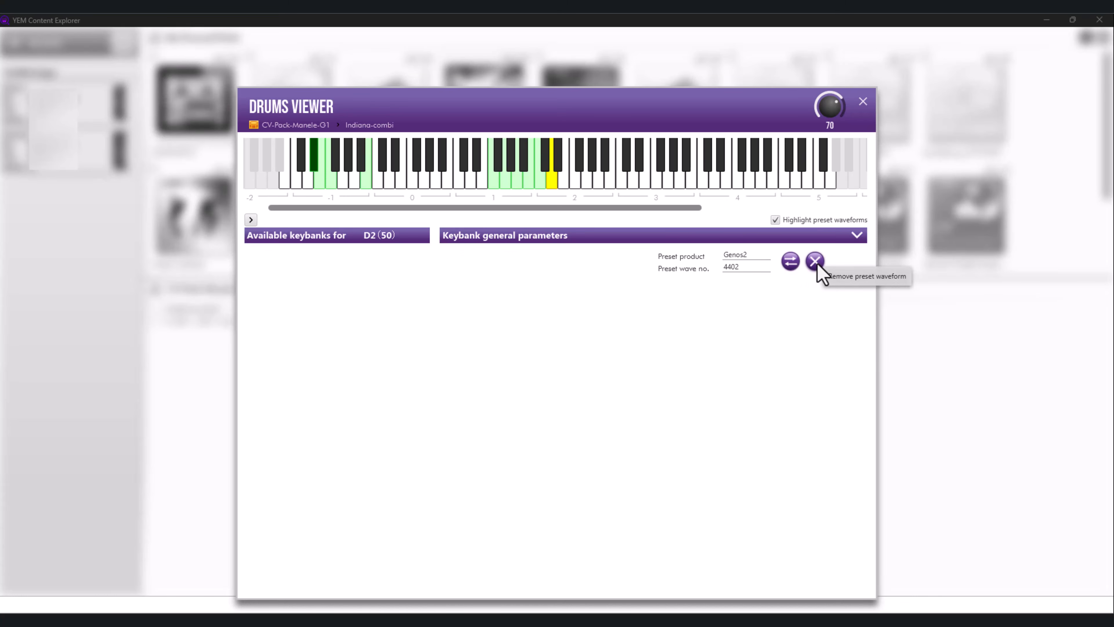
left_click(790, 262)
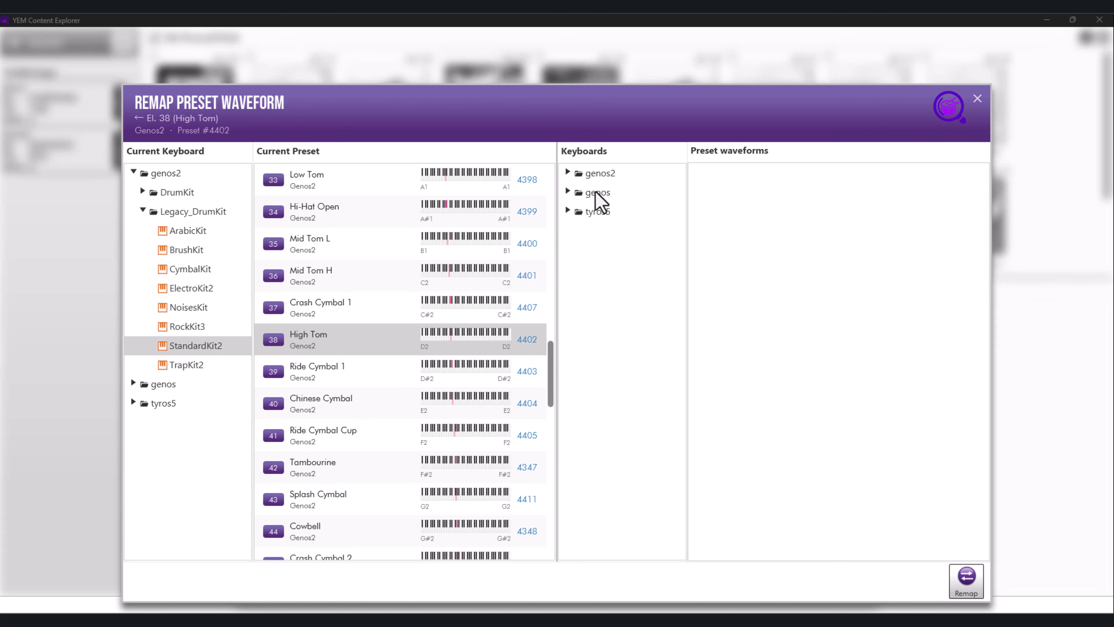
left_click(569, 193)
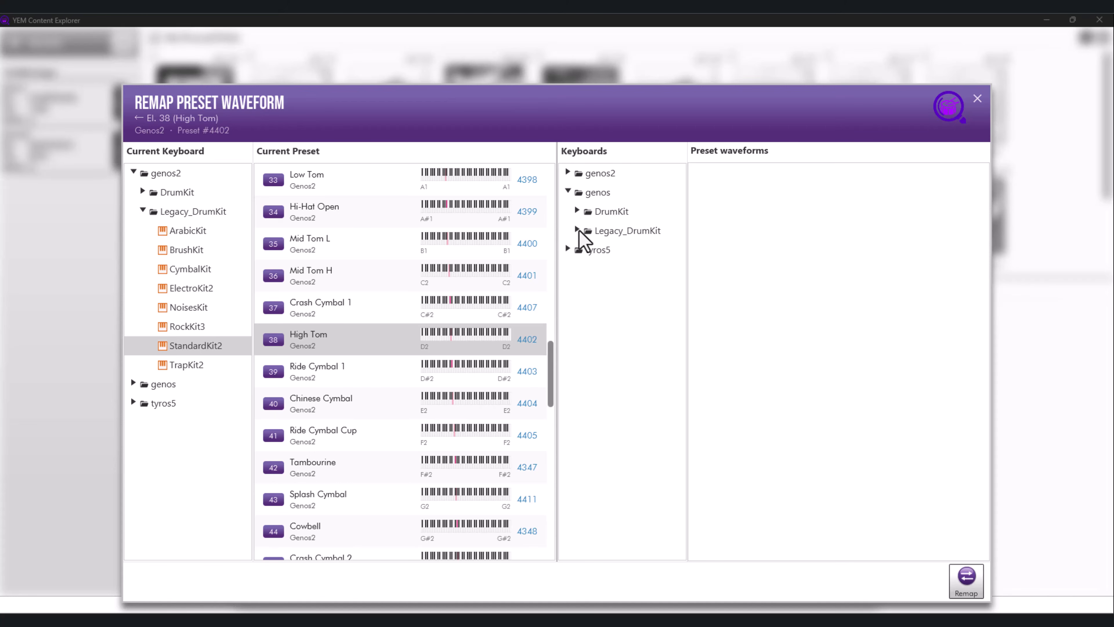
left_click(578, 230)
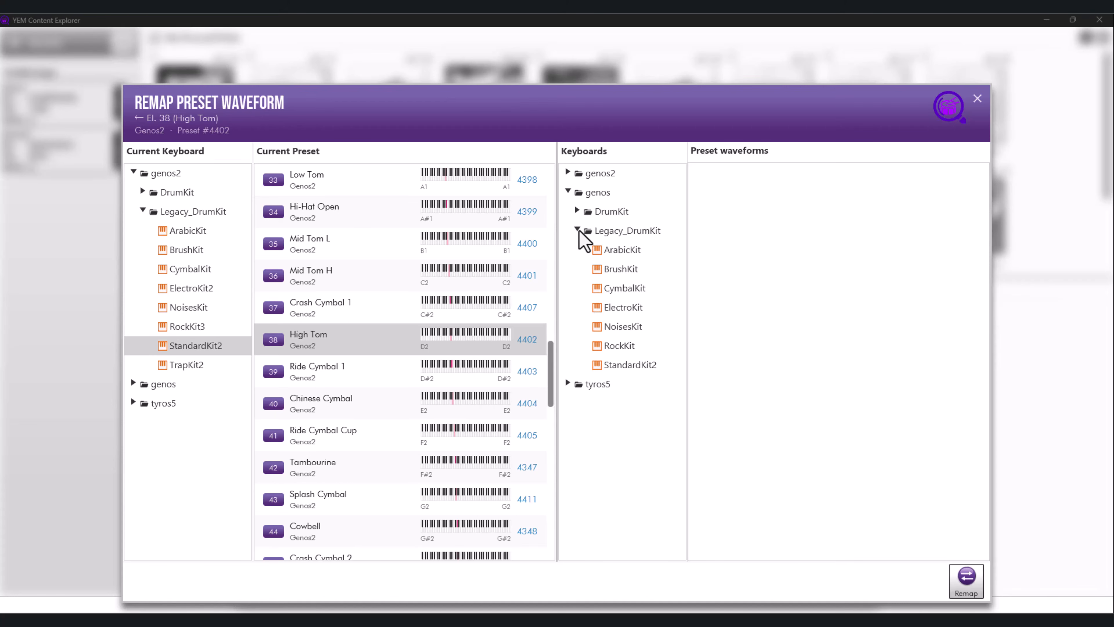
left_click(631, 365)
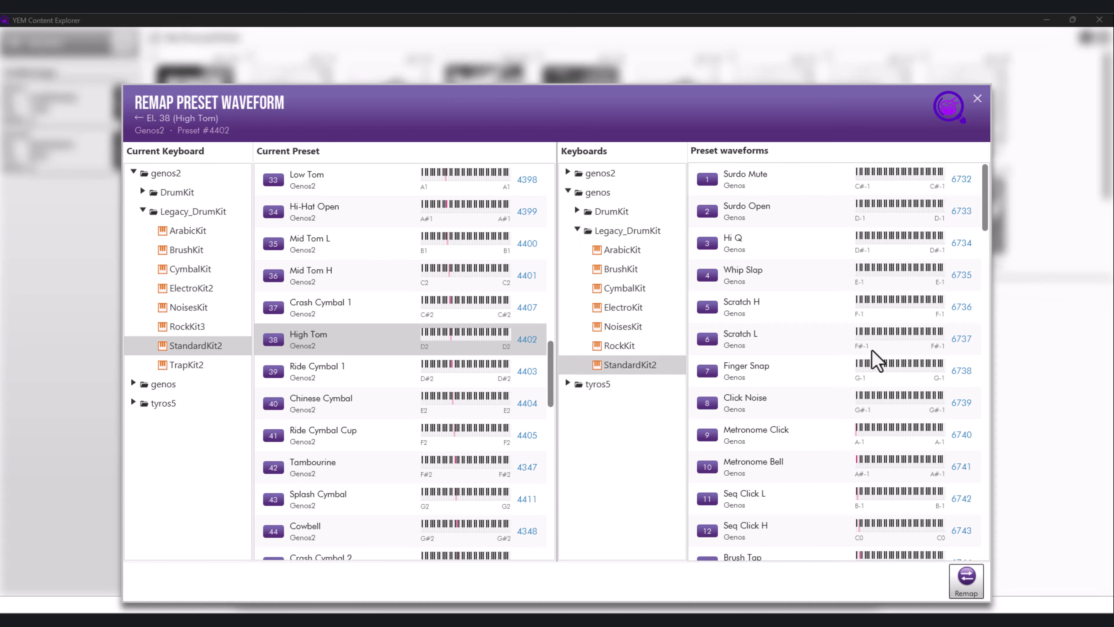
scroll(882, 364, "down", 6)
scroll(884, 367, "down", 10)
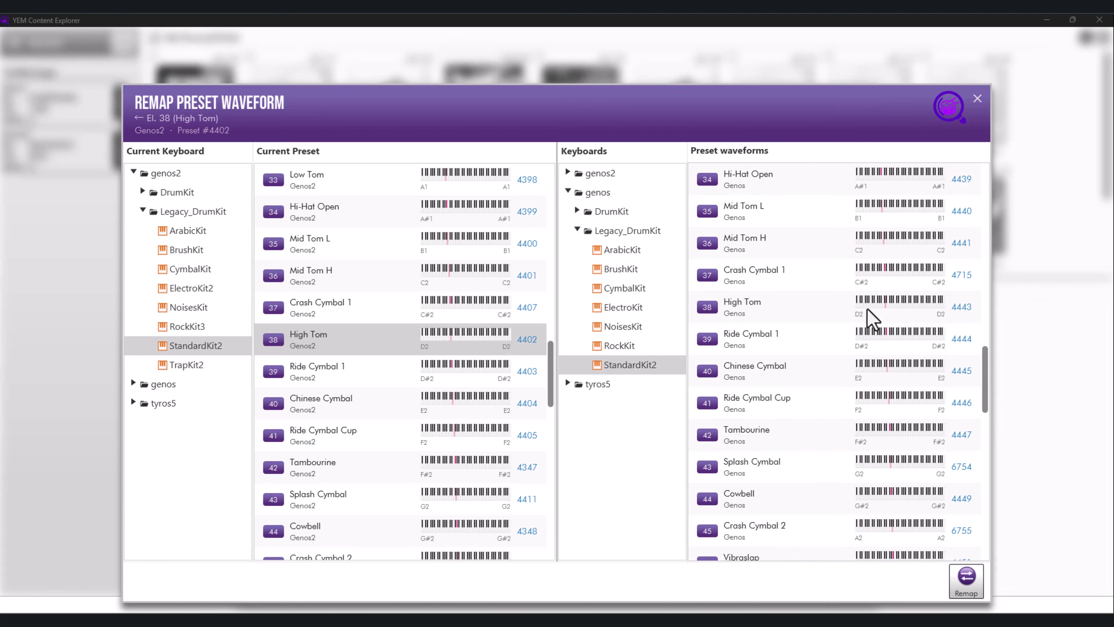
left_click(748, 307)
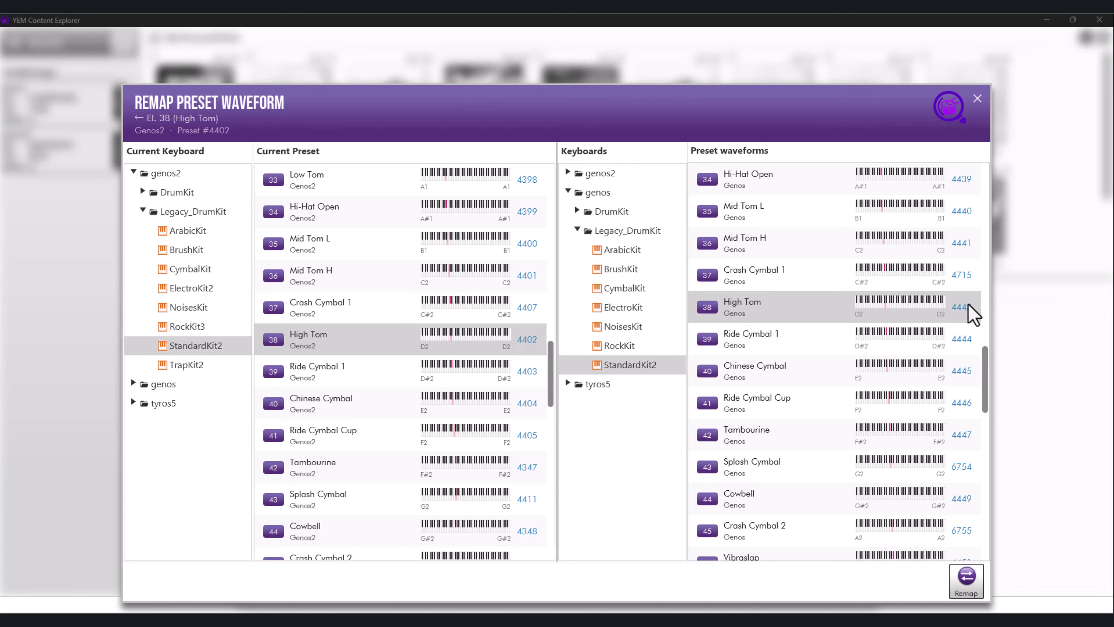
left_click(967, 579)
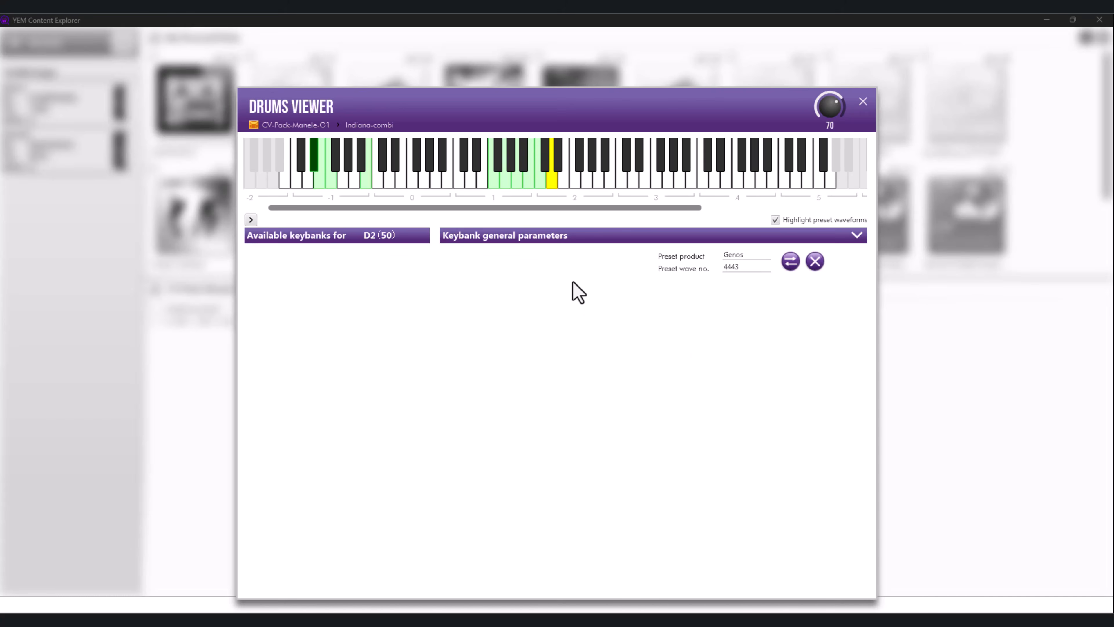
Remap the C2 key's preset waveform to the Genos StandardKit2 Mid Tom H, number 4441
left_click(539, 180)
left_click(790, 262)
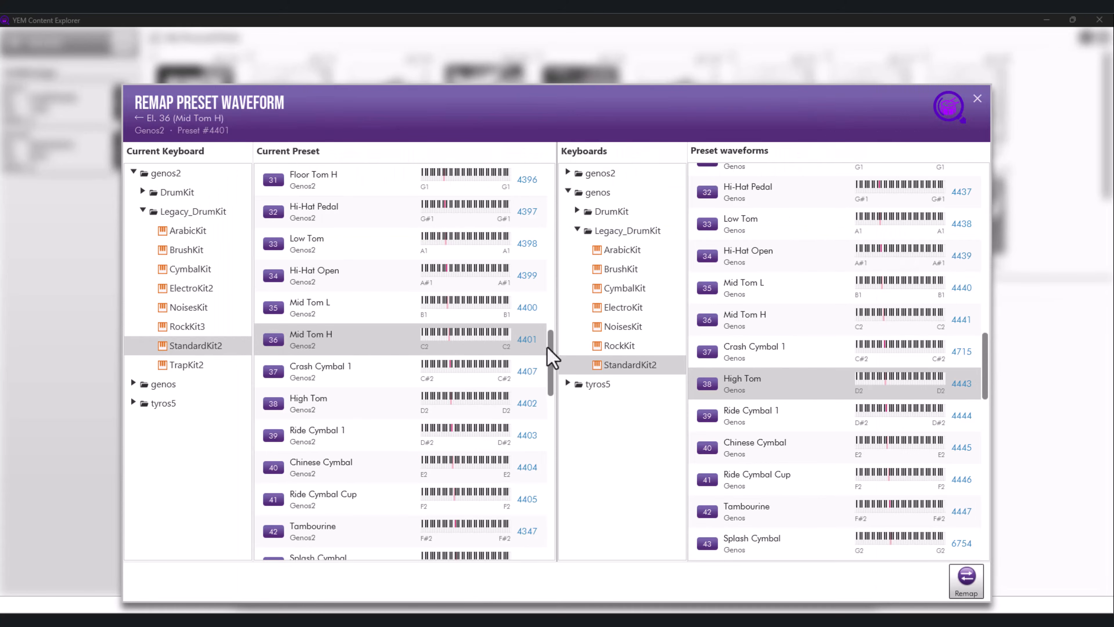
left_click(794, 320)
left_click(966, 581)
Remap the B1 key's preset waveform to the Genos StandardKit2 Mid Tom L, number 4440
left_click(529, 184)
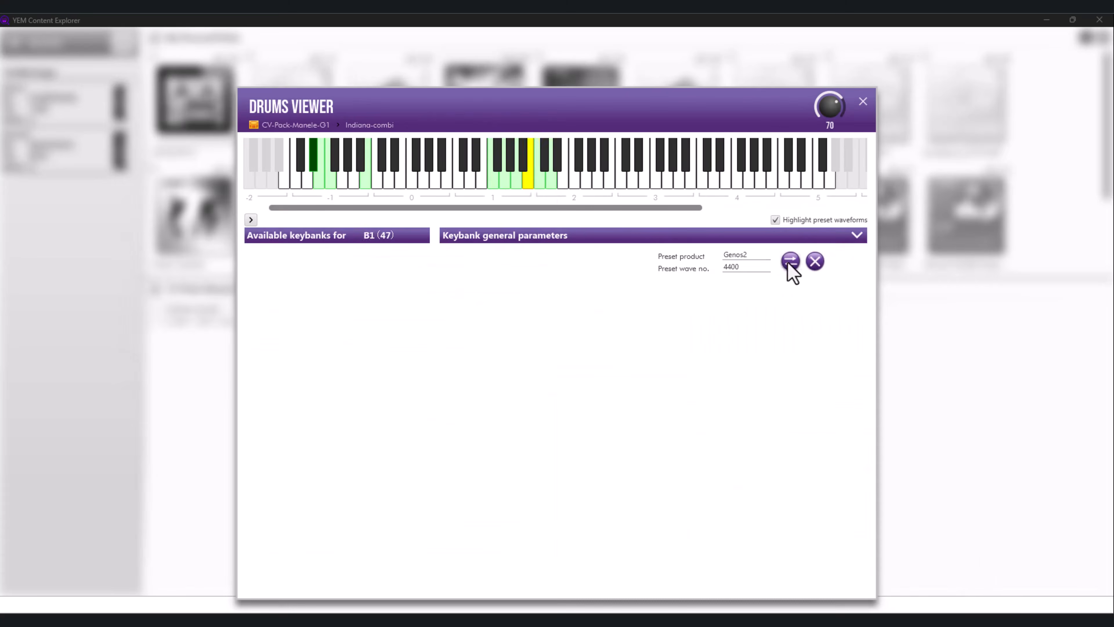
left_click(789, 263)
left_click(778, 344)
left_click(966, 588)
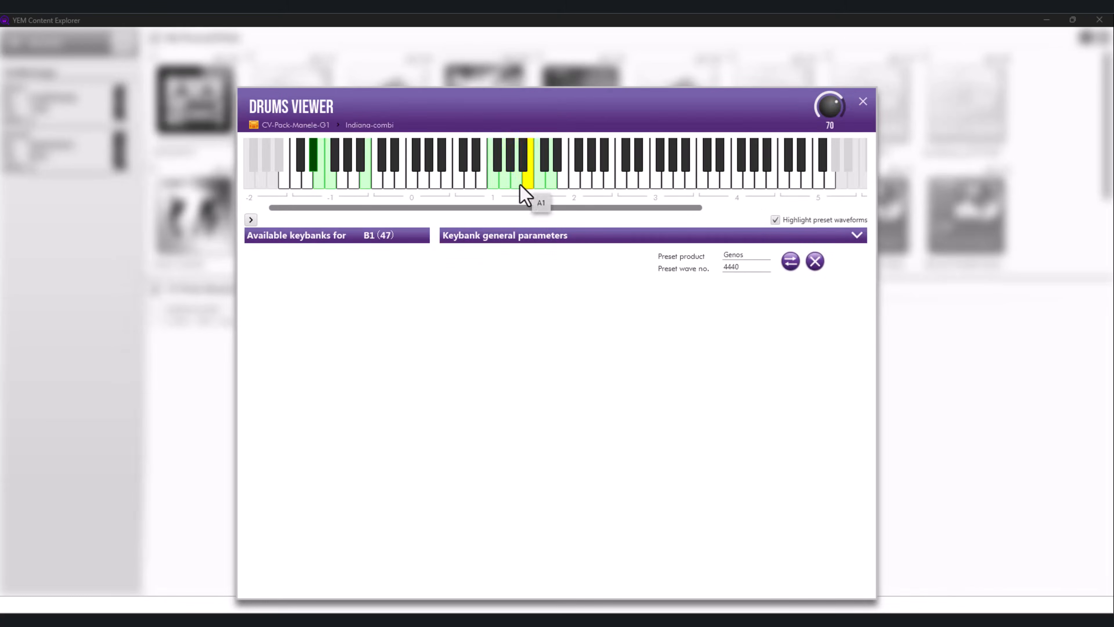
Remap the A1 key's preset waveform to the Genos StandardKit2 Low Tom, number 4438
left_click(517, 185)
left_click(790, 262)
left_click(783, 303)
left_click(966, 580)
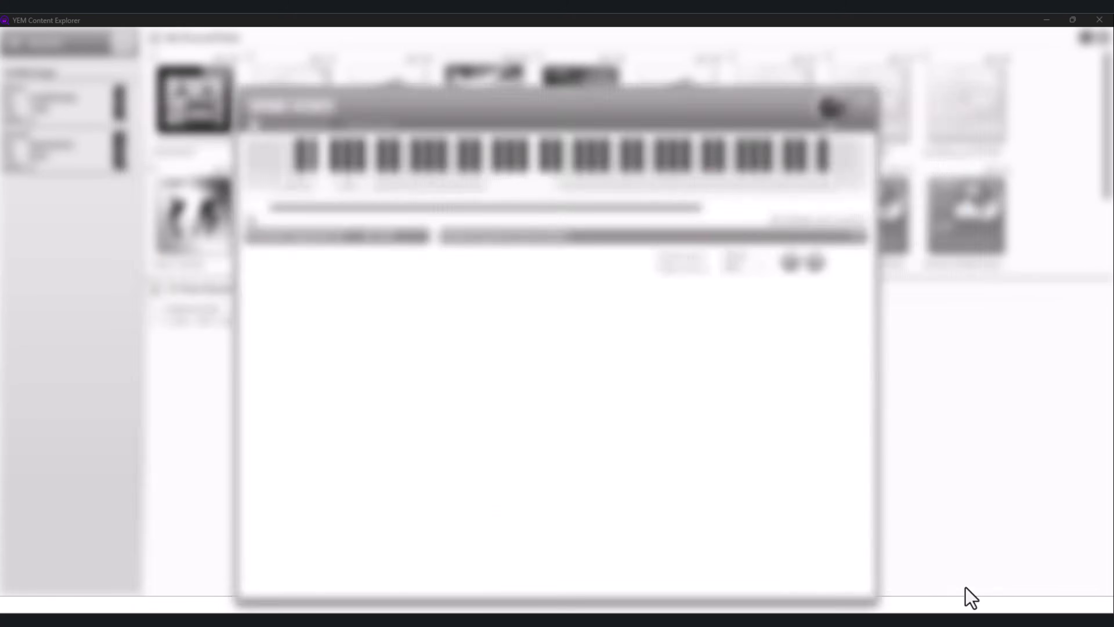
Remap the G1 key's preset waveform to the Genos StandardKit2 Floor Tom H, number 4436
left_click(506, 184)
left_click(791, 262)
left_click(752, 290)
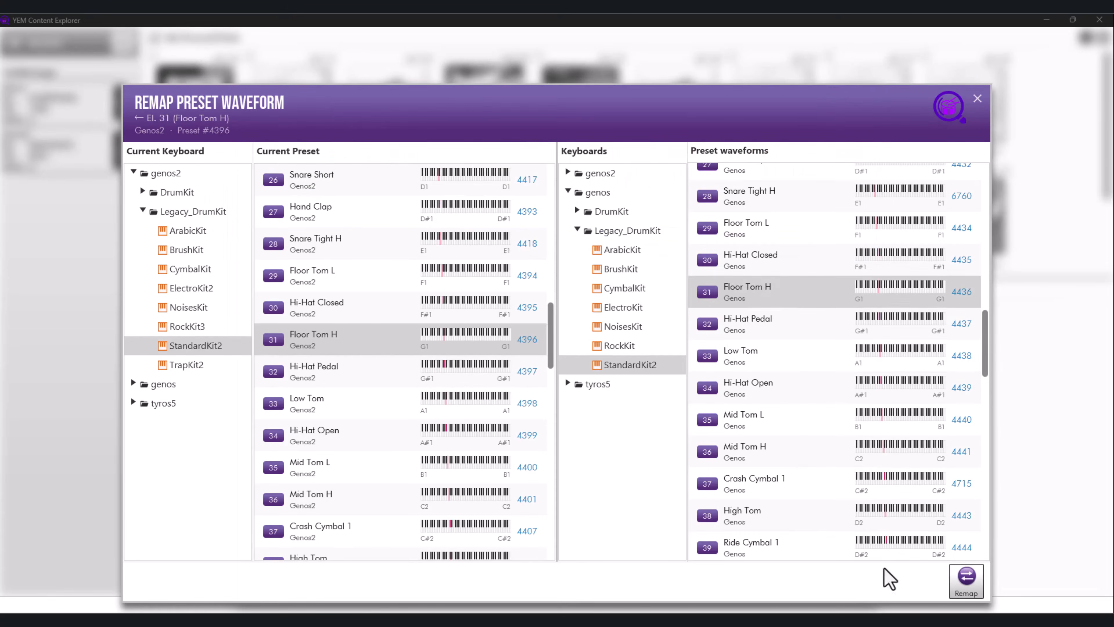
left_click(966, 580)
Remap the F1 key's preset waveform to the Genos StandardKit2 Floor Tom L, number 4434
left_click(495, 184)
left_click(791, 263)
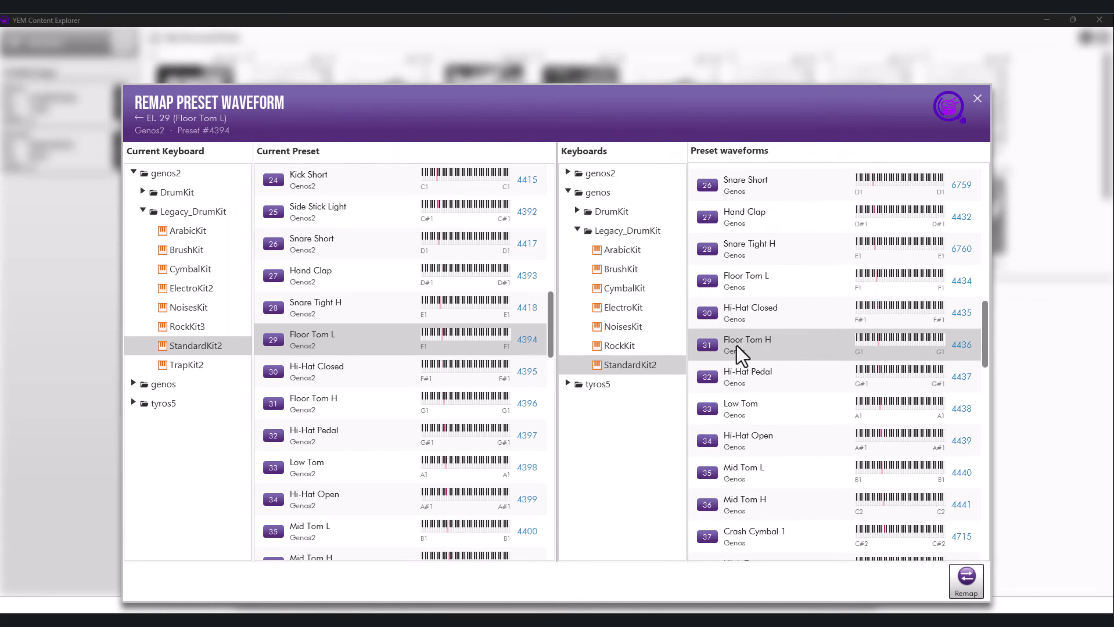
left_click(763, 281)
left_click(966, 584)
Remap the F-1 key's preset waveform to the Genos RealDrumKit Scratch H, number 6736
left_click(790, 262)
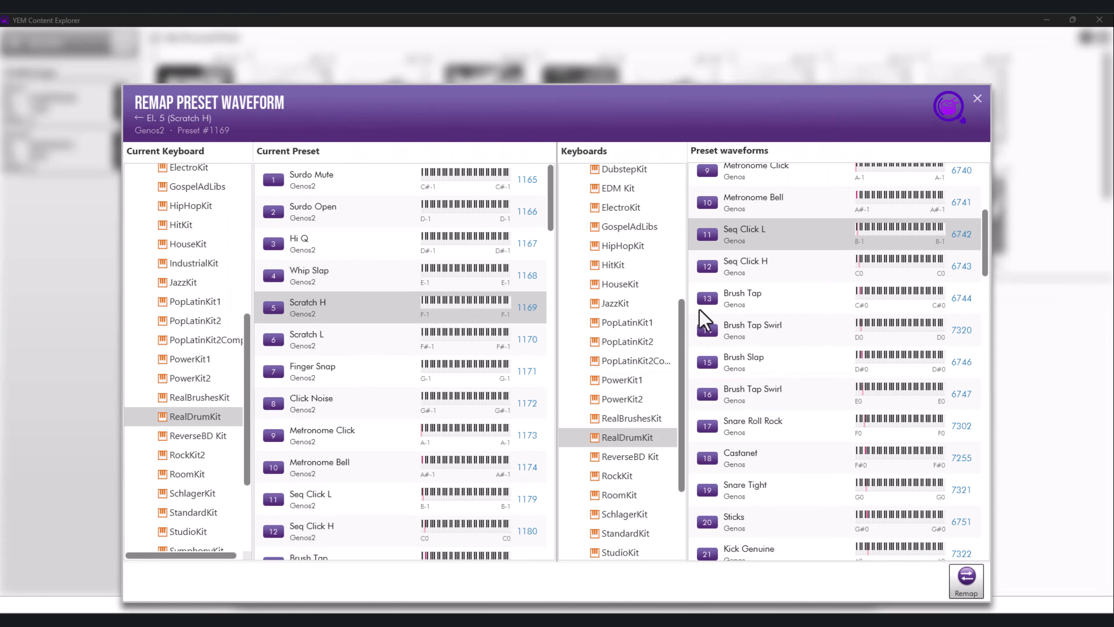
scroll(829, 301, "up", 3)
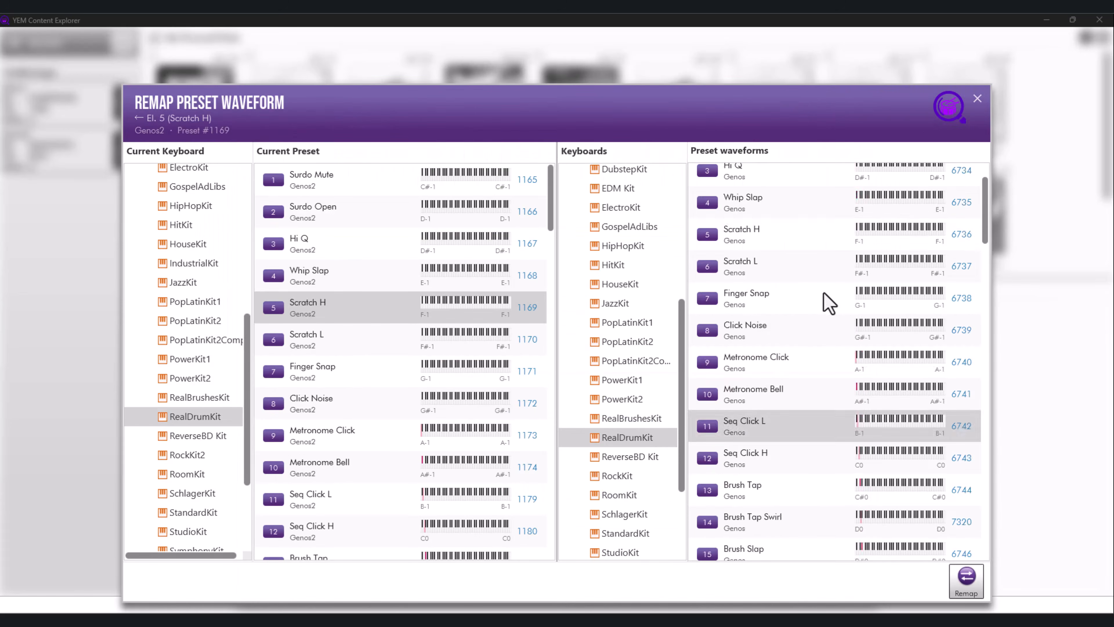
left_click(759, 240)
left_click(966, 581)
Remap the E-1 key's preset waveform to the Genos RealDrumKit Whip Slap, number 6735
left_click(320, 184)
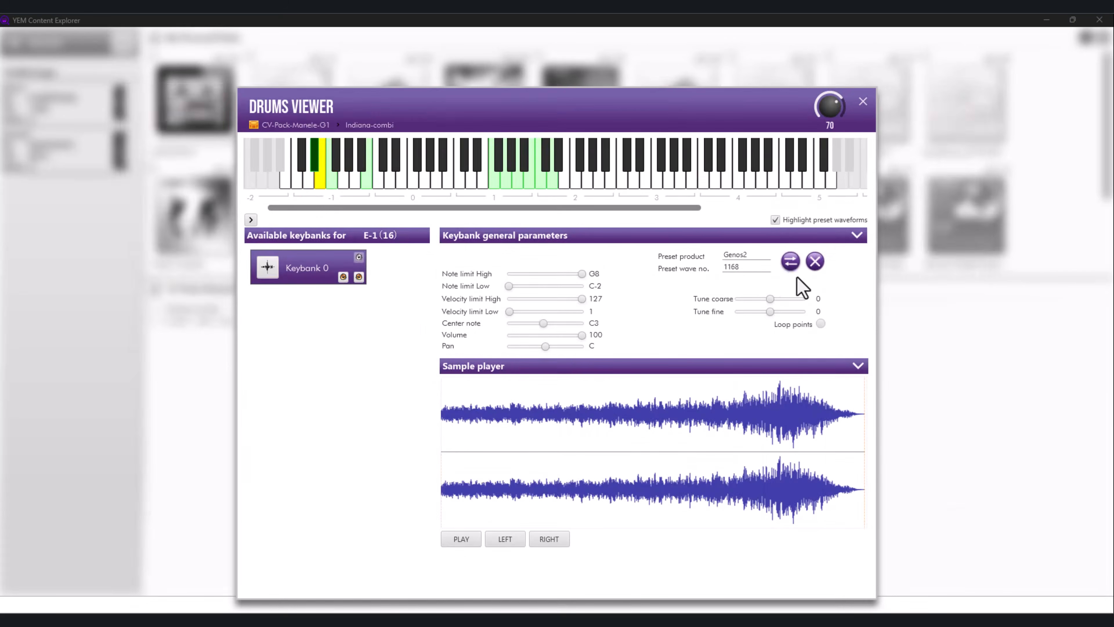
left_click(791, 261)
scroll(784, 281, "up", 2)
left_click(766, 271)
left_click(967, 580)
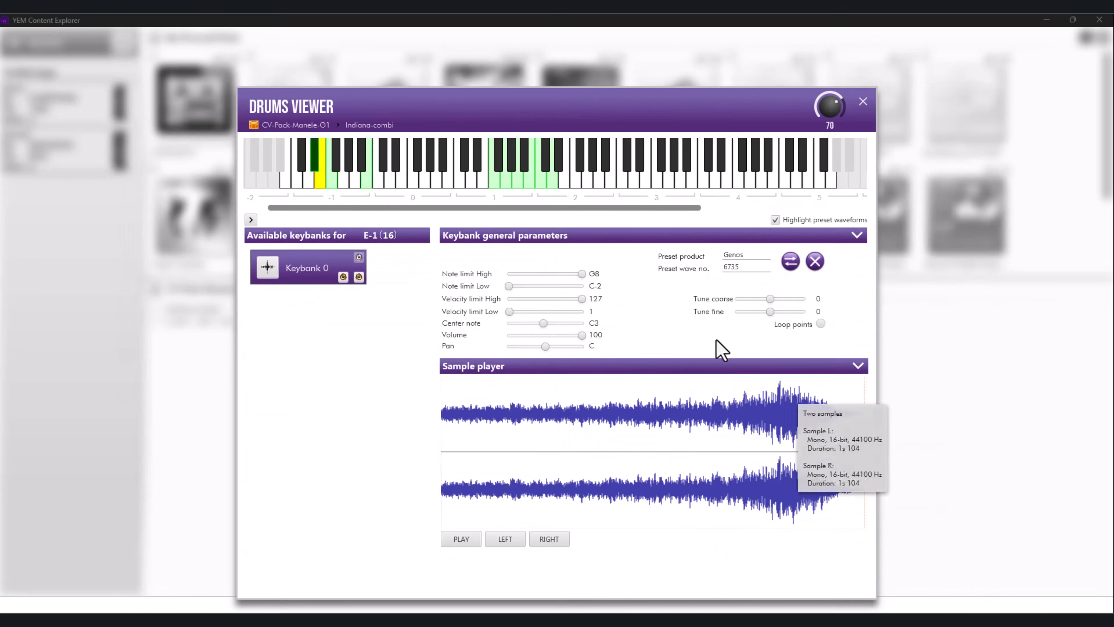
Remap the D#-1 key's preset waveform to the Genos RealDrumKit Hi Q, number 6734, and close the Drums Viewer
left_click(318, 172)
left_click(791, 262)
scroll(777, 240, "up", 1)
left_click(742, 244)
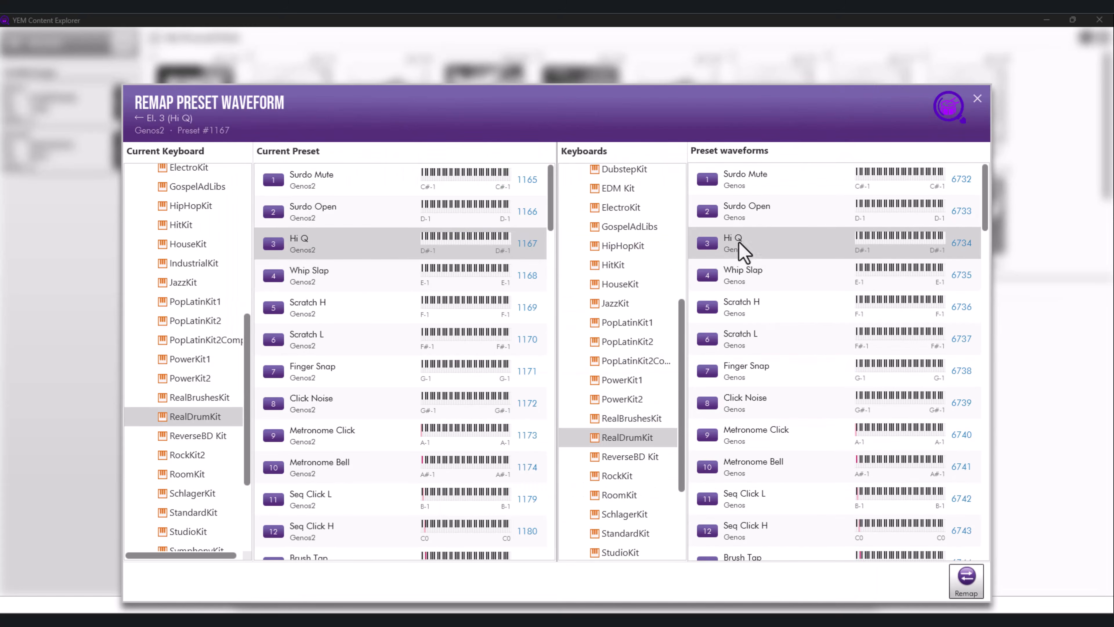
left_click(967, 580)
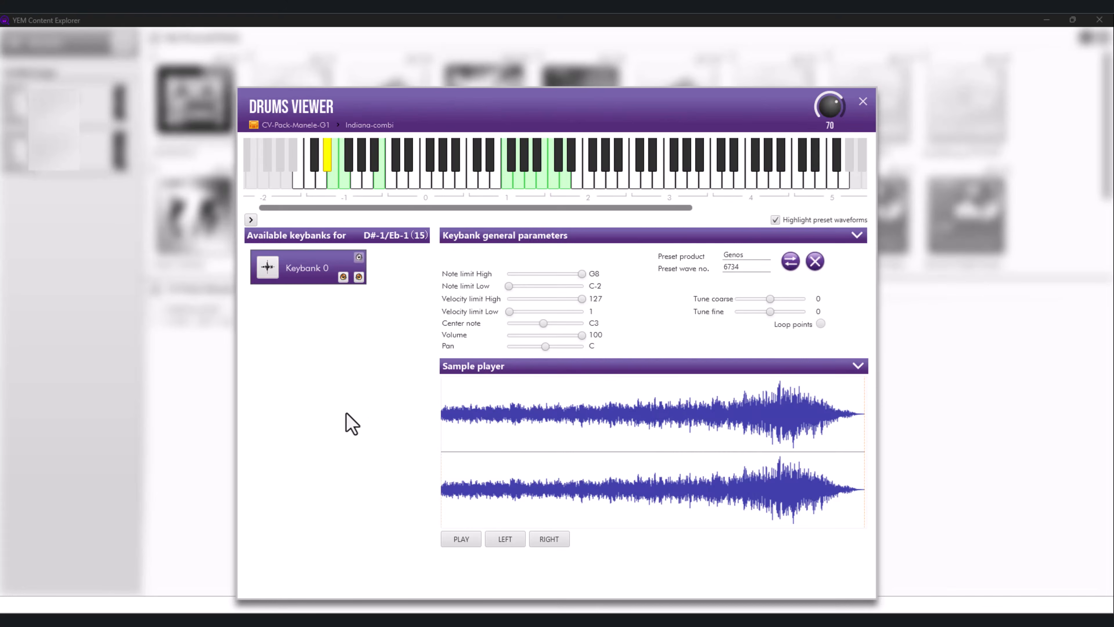
left_click(863, 105)
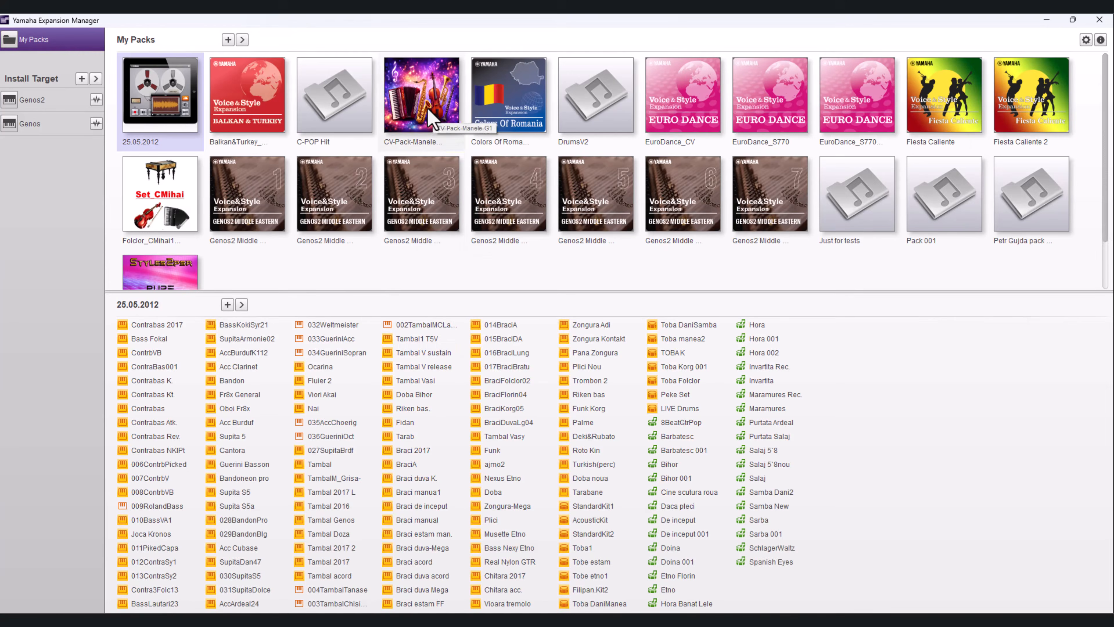
Switch to Yamaha Expansion Manager, select the CV-Pack-Manele-G1 pack and open the Genos install target
left_click(430, 117)
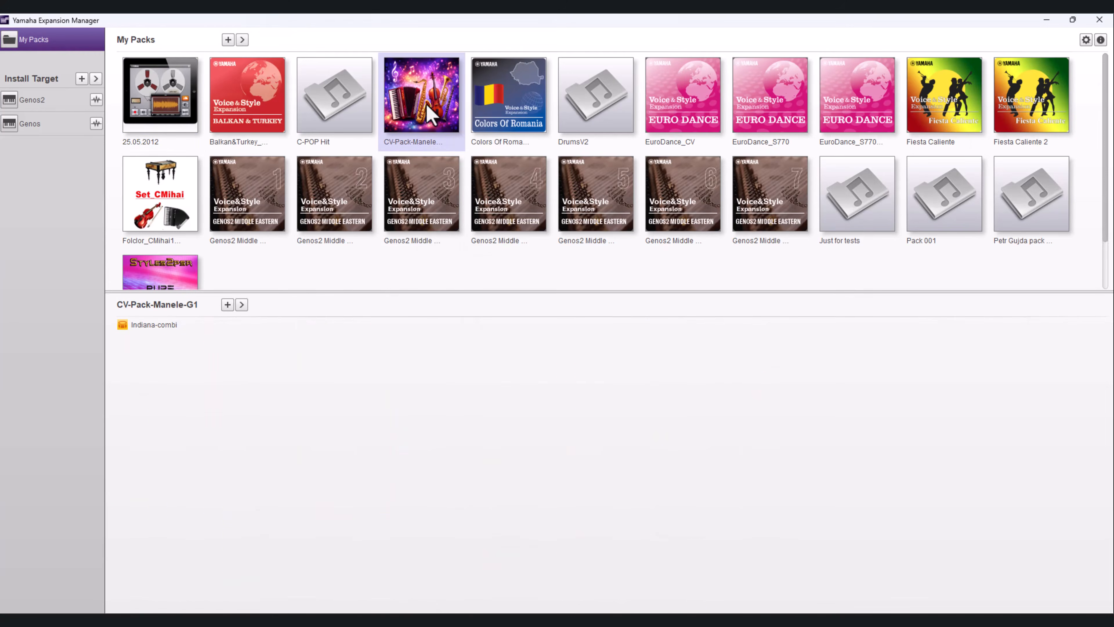
left_click(47, 128)
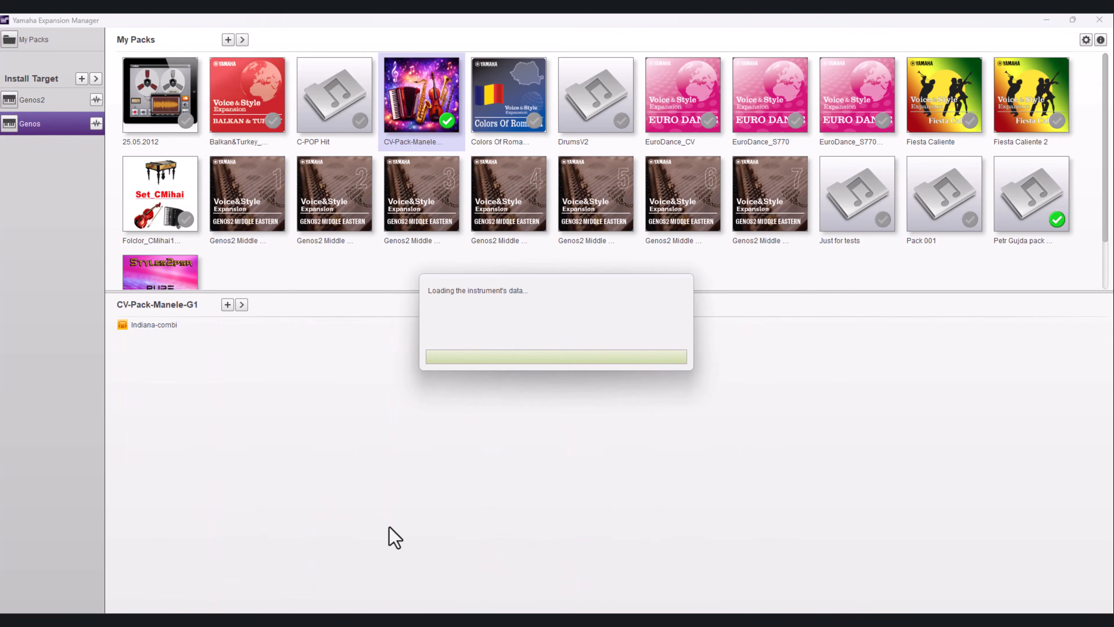